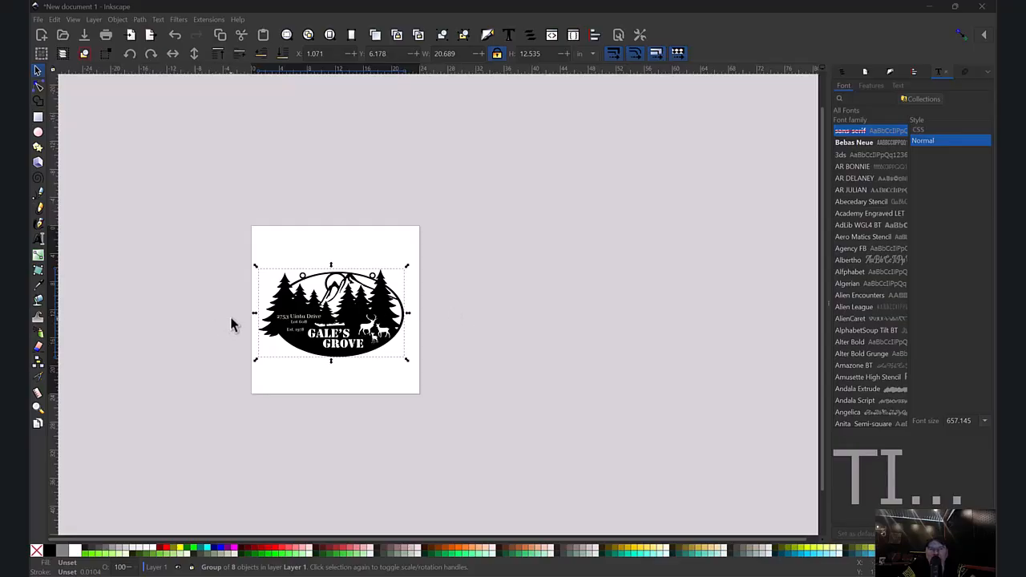
# - Open the black silhouette inside the grouped sign for node editing
pyautogui.click(37, 409)
pyautogui.moveTo(232, 255); pyautogui.dragTo(427, 371)
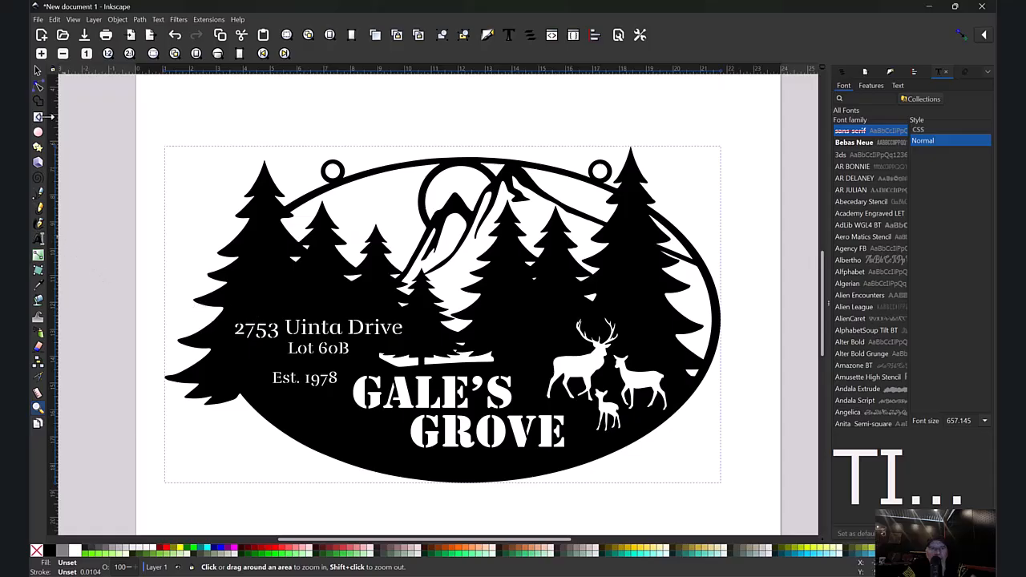
pyautogui.click(38, 71)
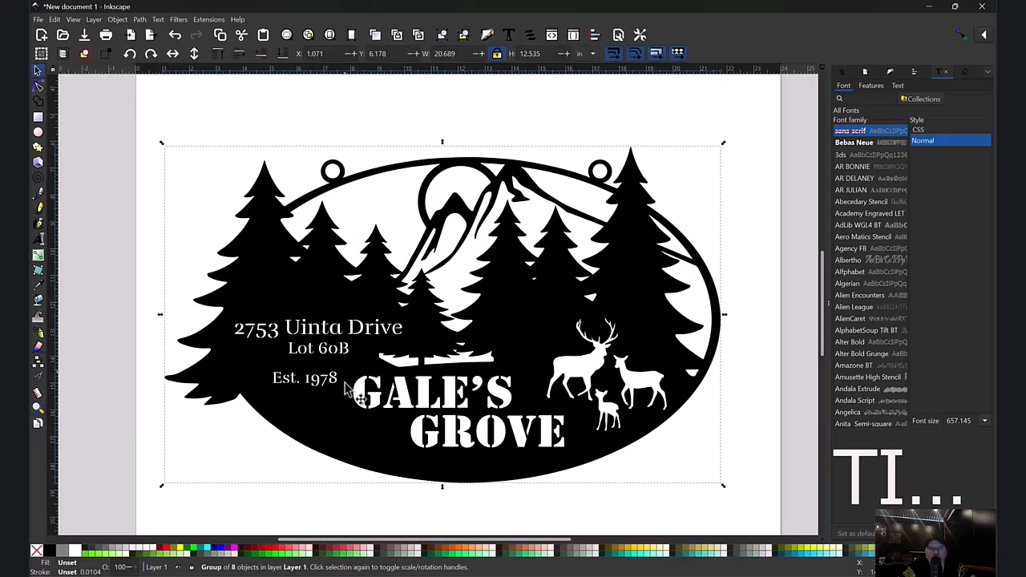
pyautogui.press('Escape')
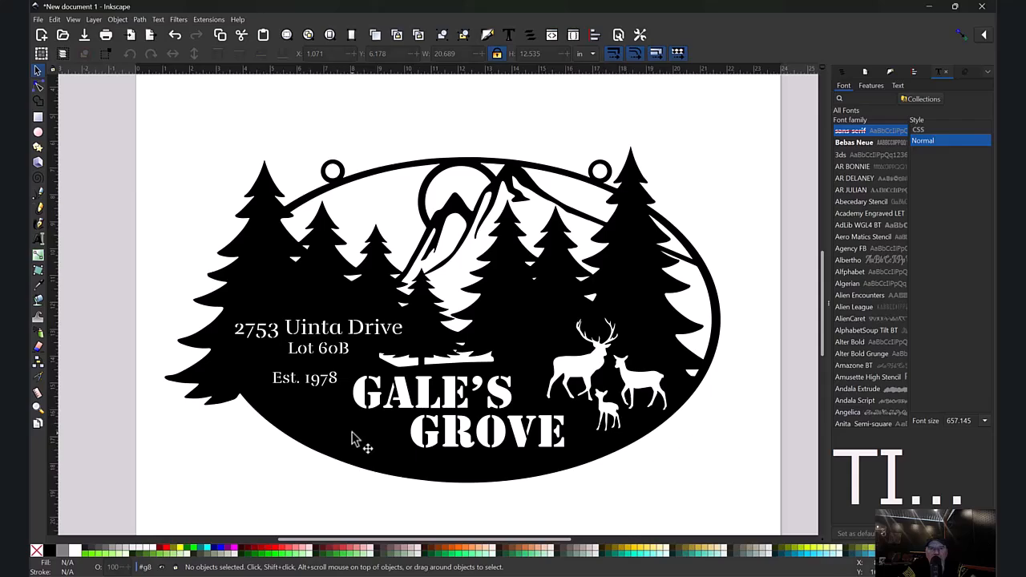
pyautogui.click(353, 440)
pyautogui.press('n')
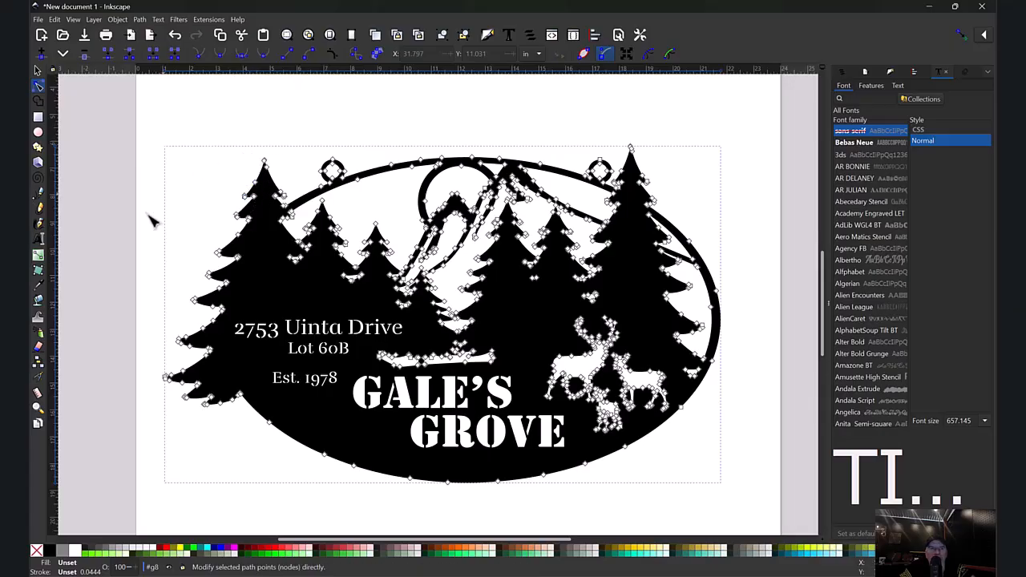
# - Delete the middle node on the large left tree's outer edge, between its second and third branches
pyautogui.click(39, 406)
pyautogui.moveTo(183, 149); pyautogui.dragTo(370, 302)
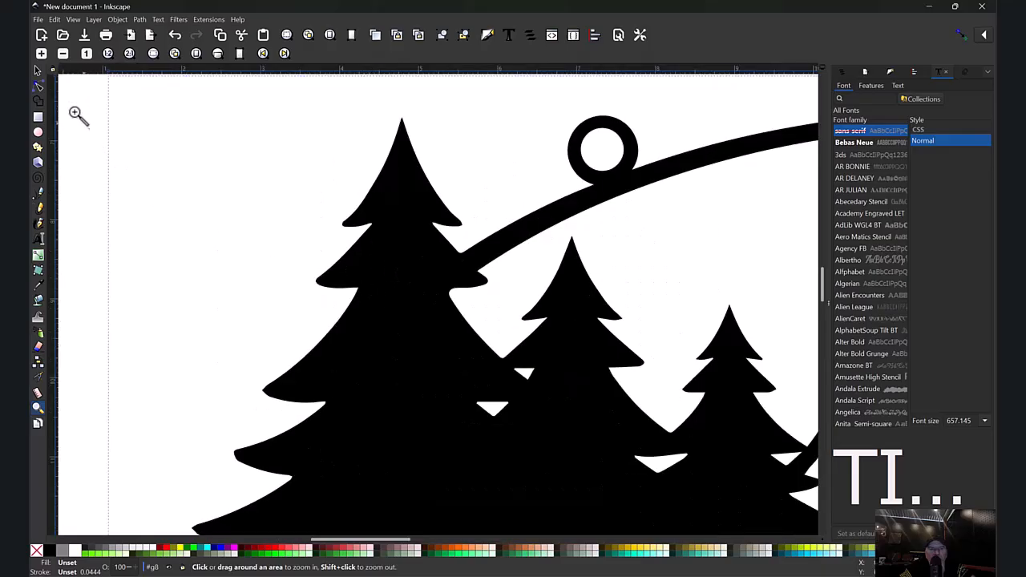
pyautogui.click(38, 71)
pyautogui.press('n')
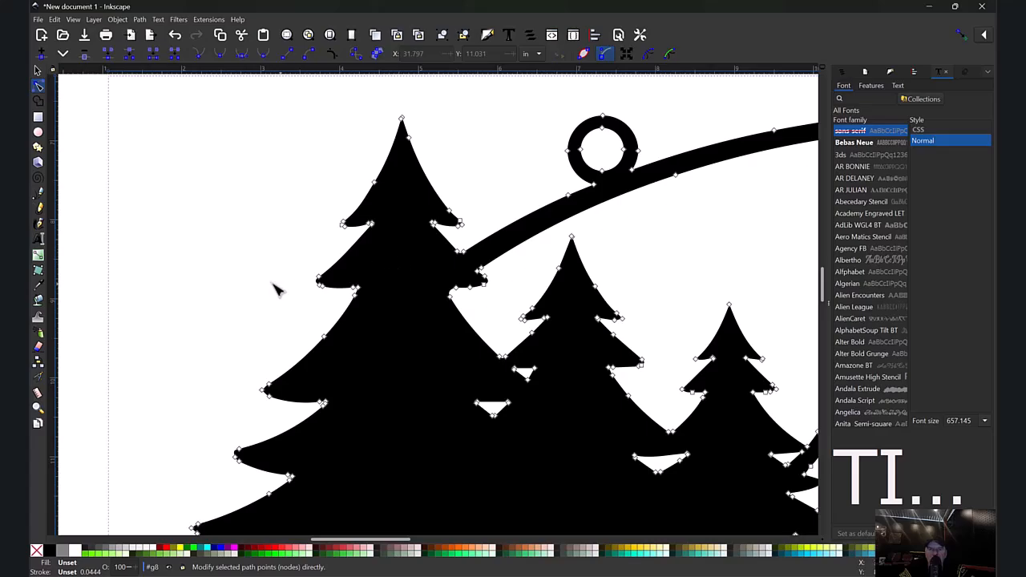
pyautogui.scroll(1, 253, 290)
pyautogui.scroll(-3, 253, 290)
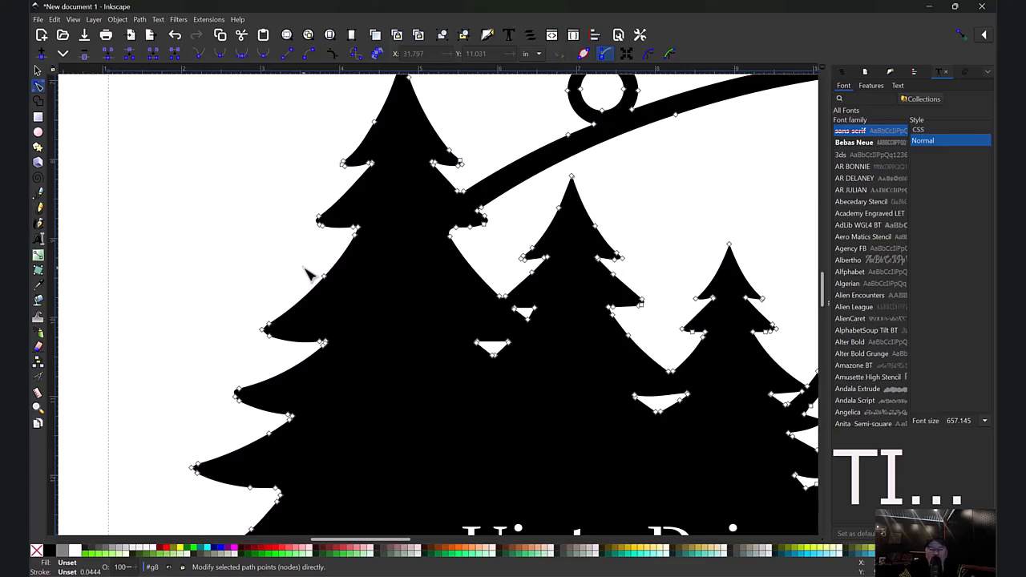
pyautogui.click(324, 276)
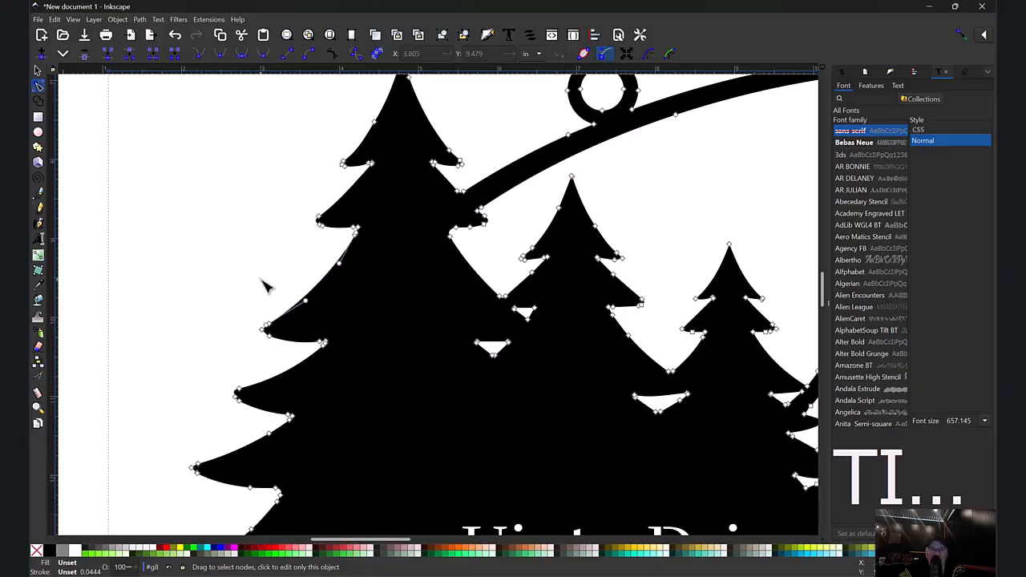
pyautogui.click(247, 333)
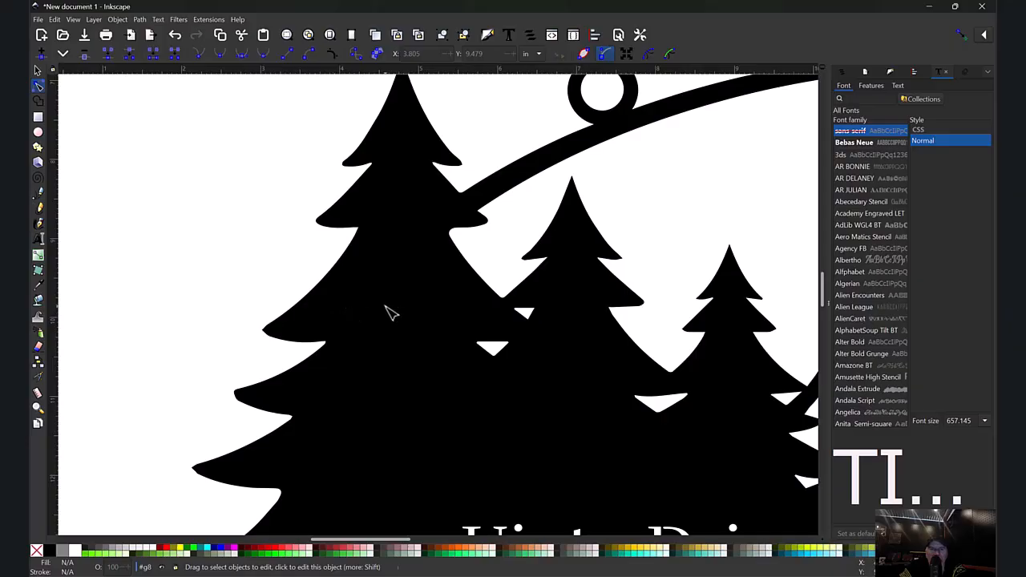
pyautogui.click(386, 308)
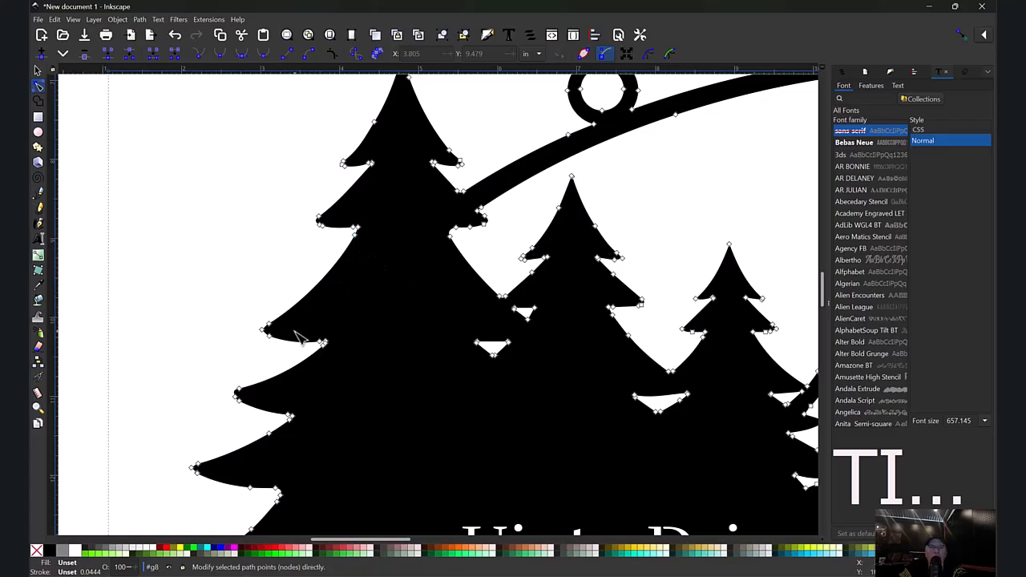
# - Reshape the left tree's edge between the second and third branches into a smooth inward curve with its node handles
pyautogui.click(357, 237)
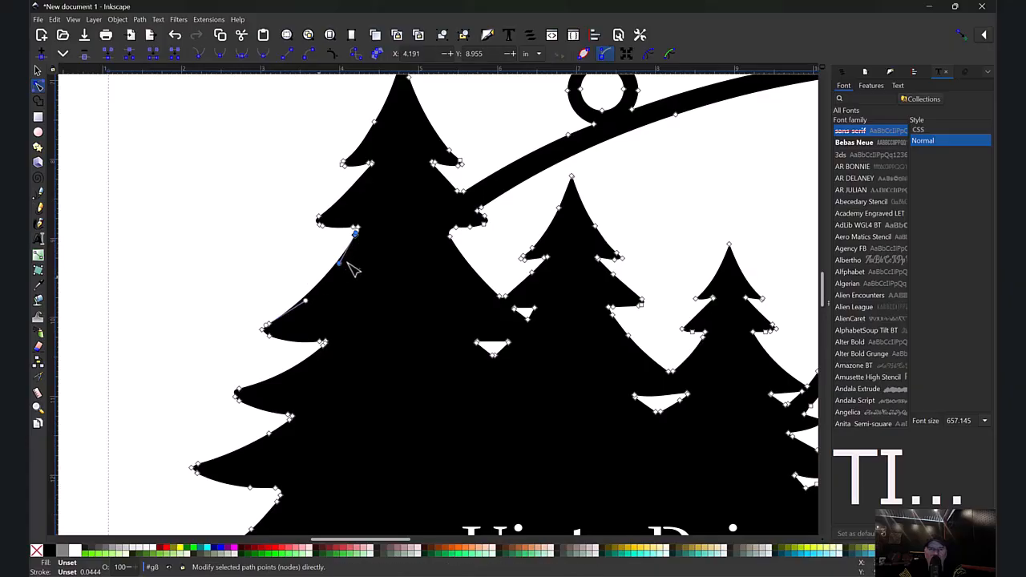
pyautogui.moveTo(340, 265)
pyautogui.mouseDown()
pyautogui.moveTo(347, 297)
pyautogui.moveTo(365, 298)
pyautogui.moveTo(418, 260)
pyautogui.moveTo(423, 285)
pyautogui.moveTo(333, 281)
pyautogui.mouseUp()
pyautogui.moveTo(253, 280); pyautogui.dragTo(278, 315)
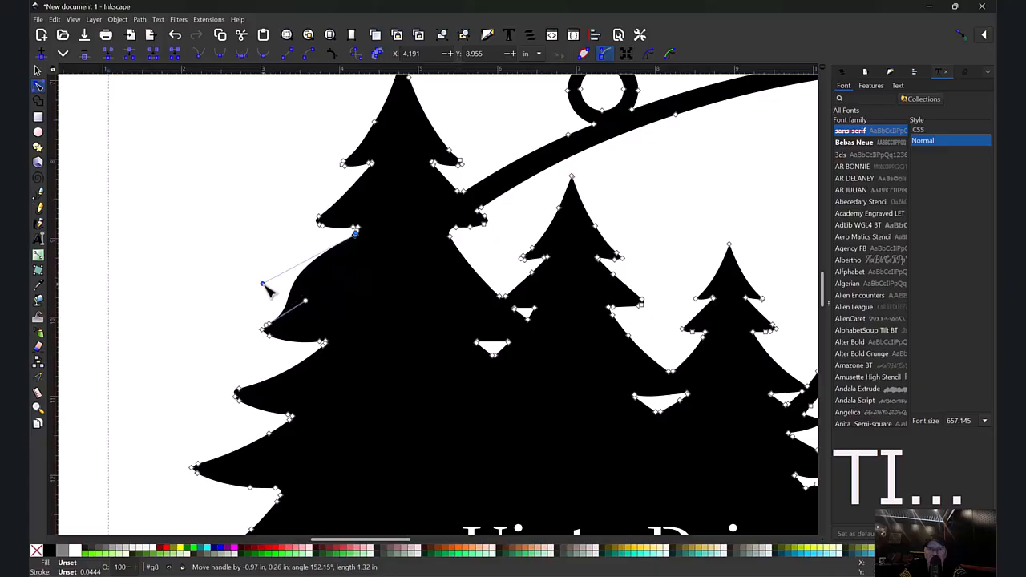
pyautogui.moveTo(349, 281); pyautogui.dragTo(326, 295)
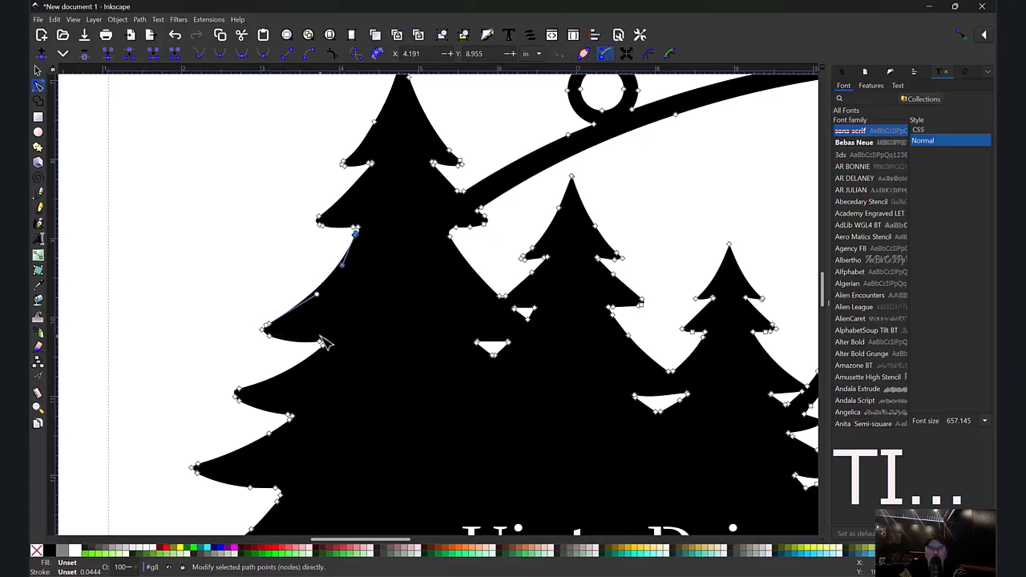
# - Examine the path nodes of the G and A in the sign's title and the D in the address line
pyautogui.scroll(-10, 325, 344)
pyautogui.moveTo(385, 543); pyautogui.dragTo(423, 542)
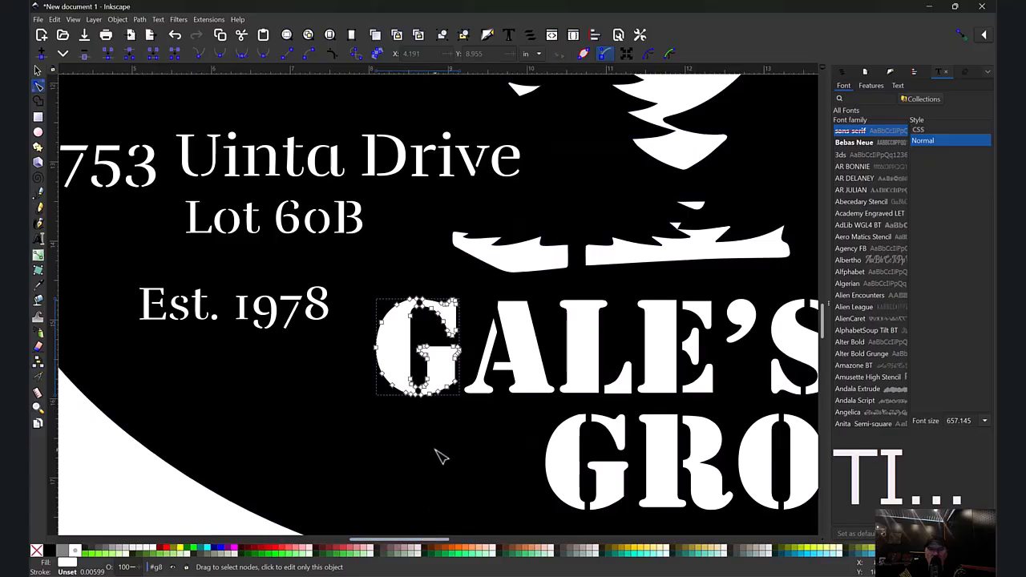
pyautogui.keyDown('shift'); pyautogui.click(528, 363); pyautogui.keyUp('shift')
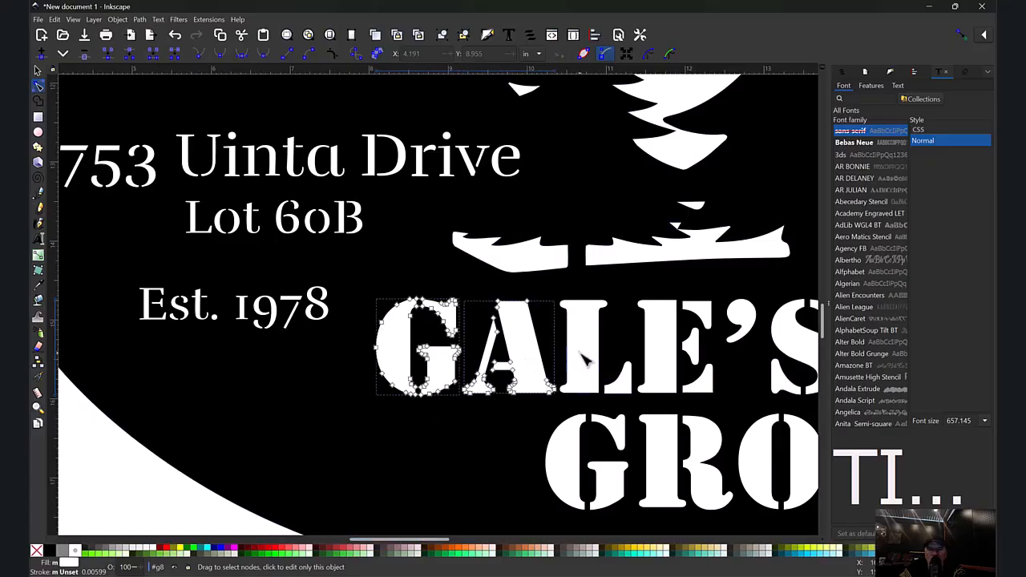
pyautogui.click(362, 177)
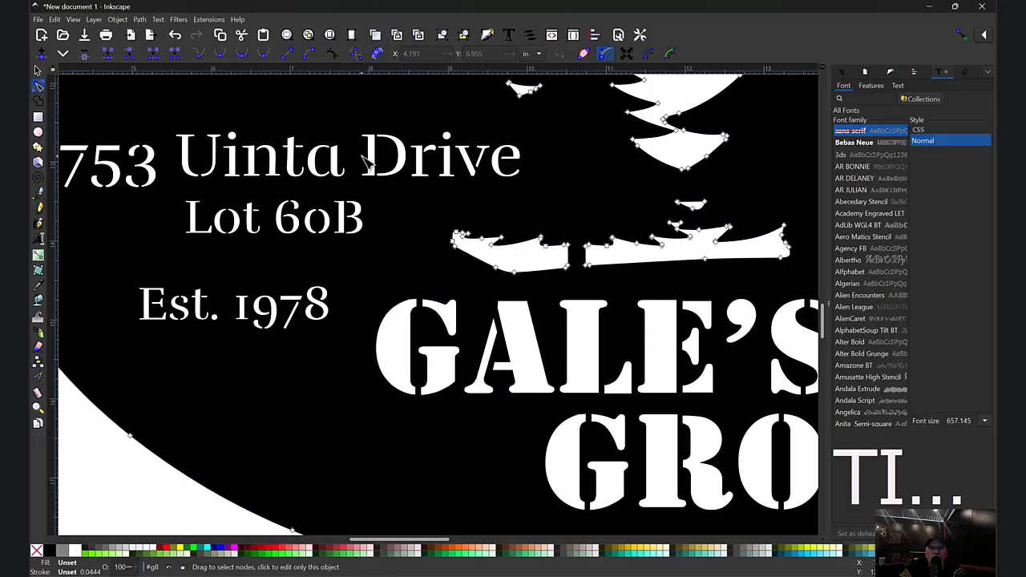
pyautogui.click(373, 165)
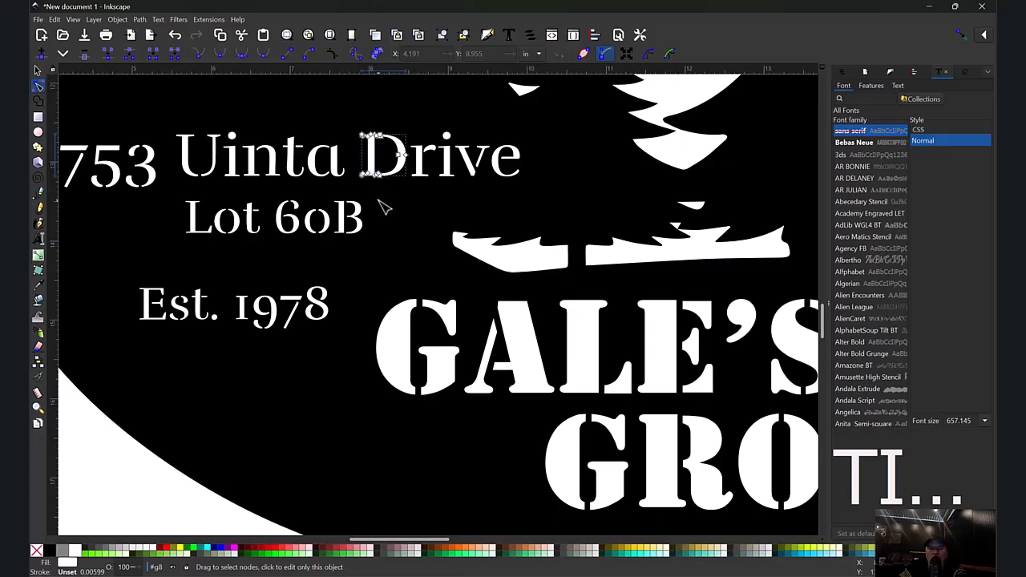
# - Delete all intermediate nodes along the oval's lower edge of the black silhouette, from the left tree to the right side
pyautogui.press('-')
pyautogui.press('-')
pyautogui.press('-')
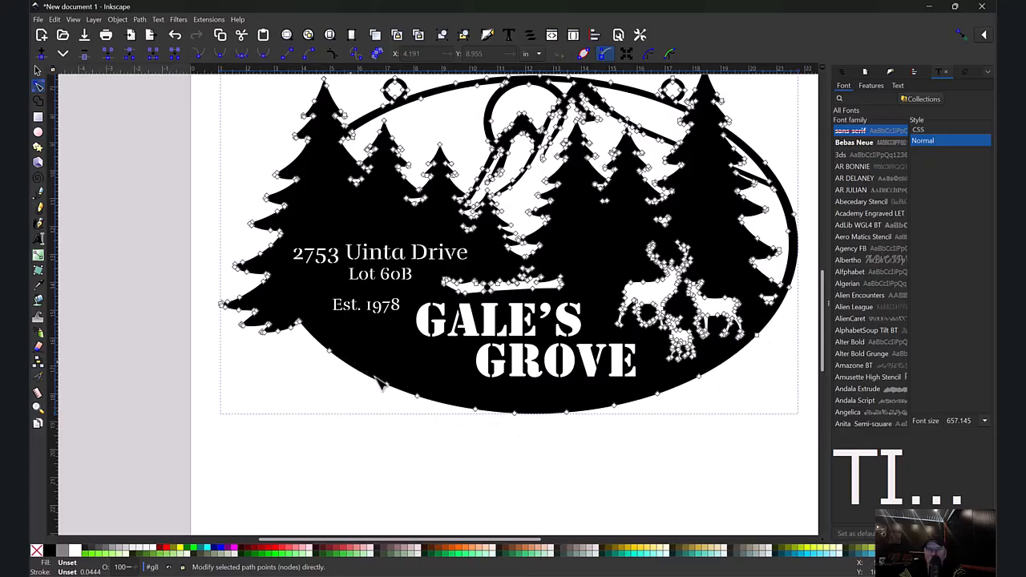
pyautogui.click(696, 377)
pyautogui.press('Delete')
pyautogui.moveTo(688, 416); pyautogui.dragTo(648, 388)
pyautogui.press('Delete')
pyautogui.moveTo(644, 424); pyautogui.dragTo(603, 396)
pyautogui.press('Delete')
pyautogui.moveTo(592, 431); pyautogui.dragTo(553, 405)
pyautogui.press('Delete')
pyautogui.moveTo(529, 439); pyautogui.dragTo(494, 435)
pyautogui.press('Delete')
pyautogui.moveTo(376, 361); pyautogui.dragTo(423, 417)
pyautogui.press('Delete')
pyautogui.moveTo(342, 343); pyautogui.dragTo(308, 364)
pyautogui.press('Delete')
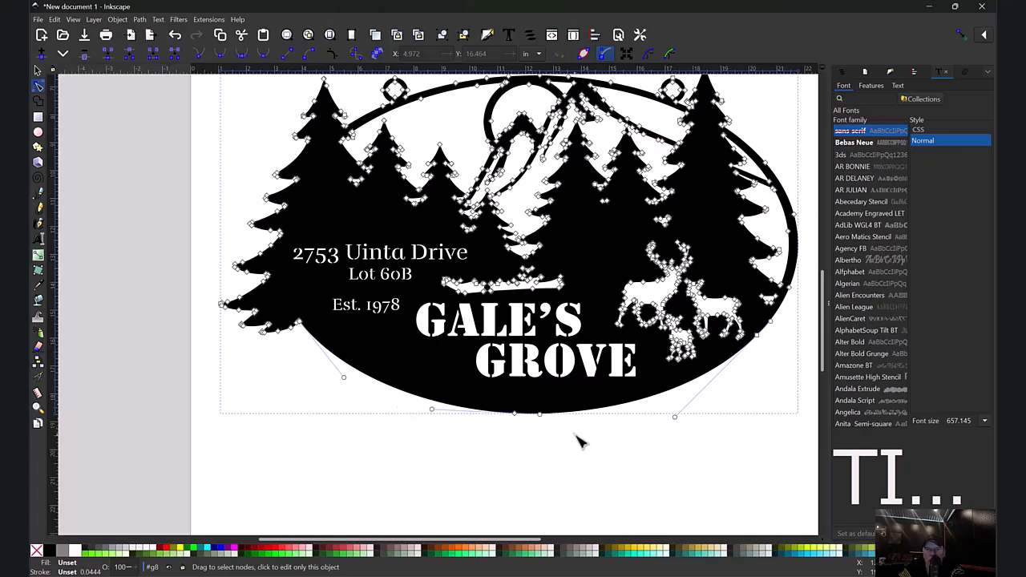
pyautogui.press('Delete')
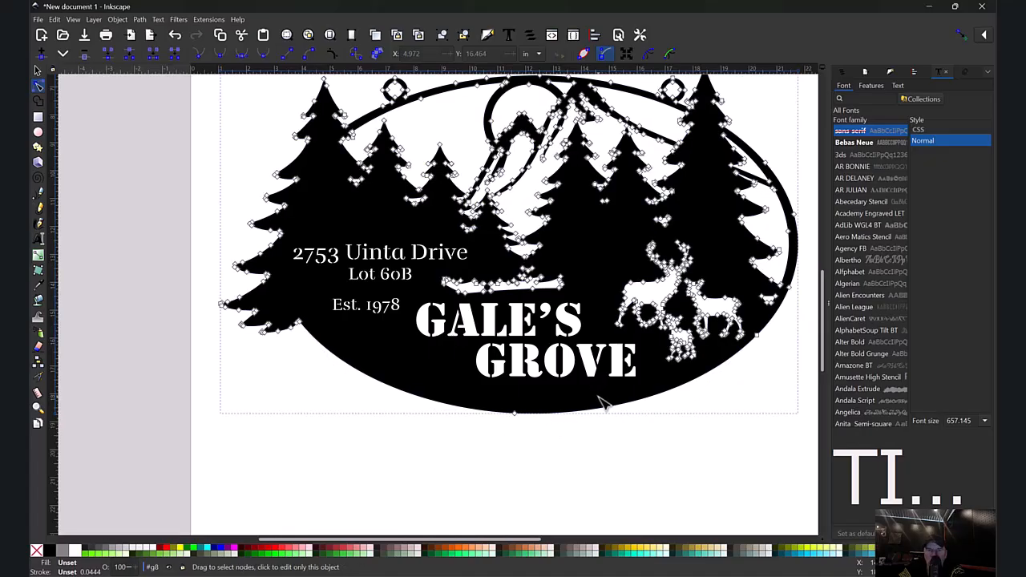
pyautogui.click(513, 410)
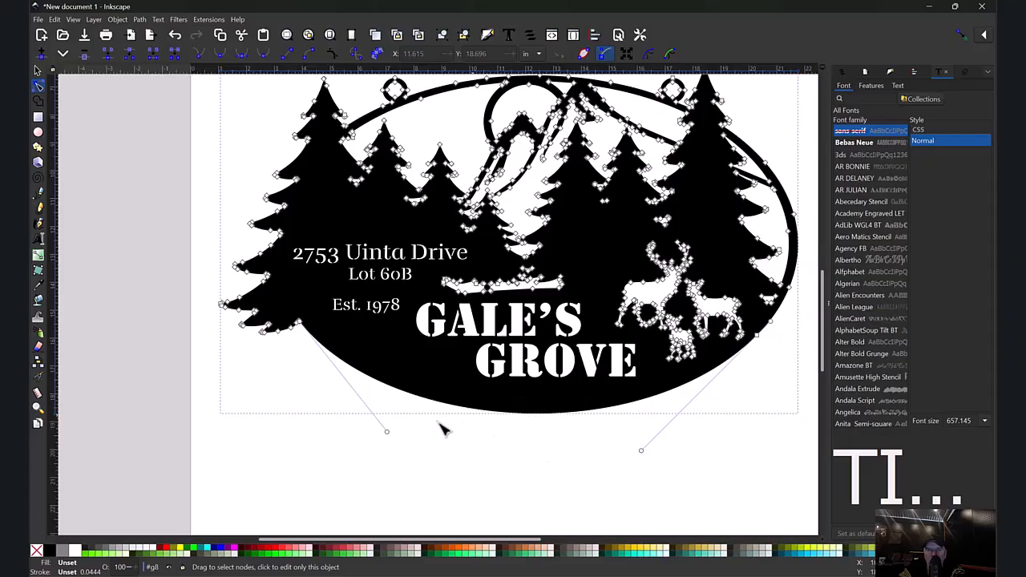
# - Fine-tune both node handles of the oval's lower edge so it forms a slightly fuller, even curve
pyautogui.moveTo(387, 431); pyautogui.dragTo(400, 439)
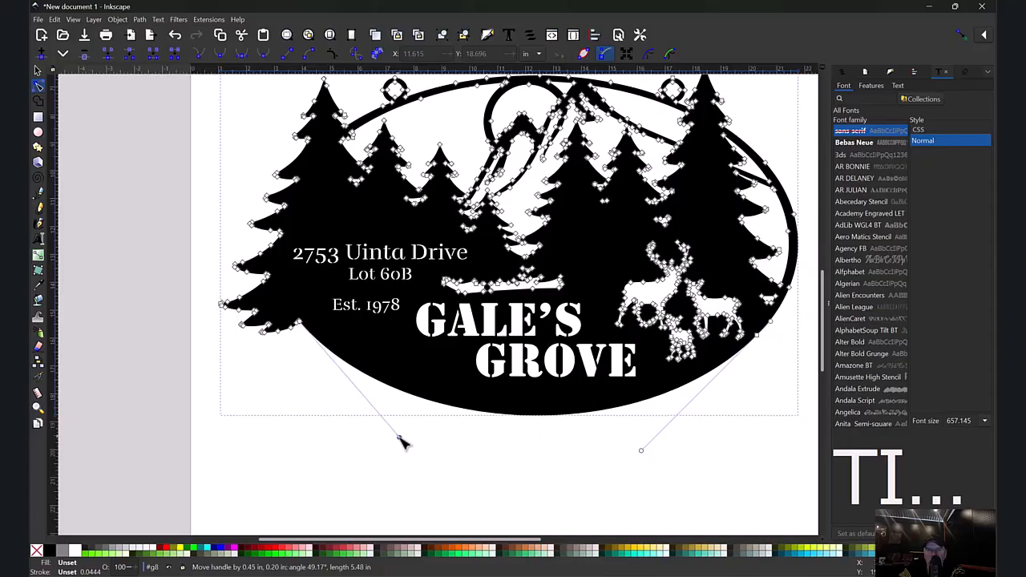
pyautogui.moveTo(642, 451); pyautogui.dragTo(642, 454)
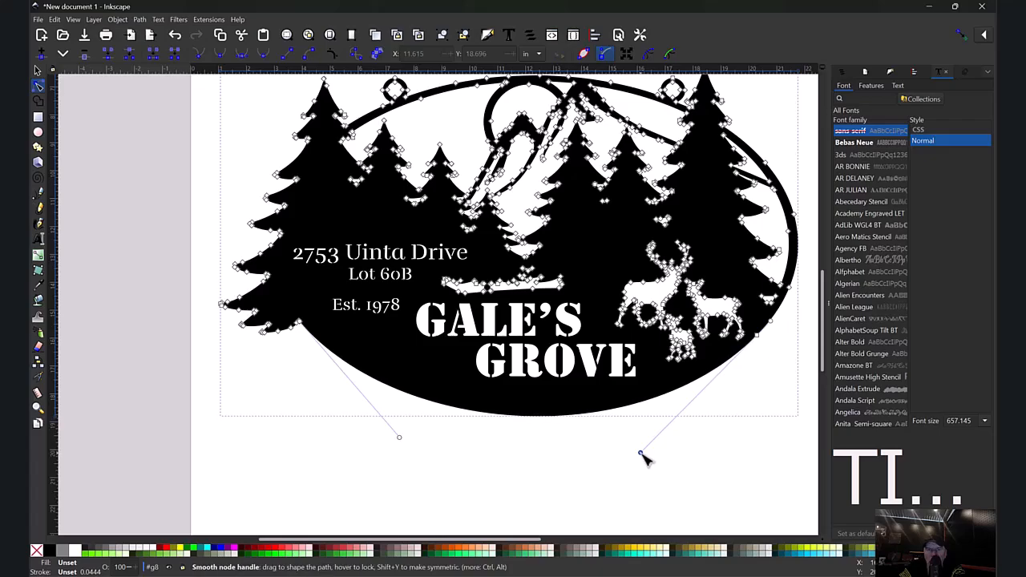
pyautogui.moveTo(400, 437); pyautogui.dragTo(404, 439)
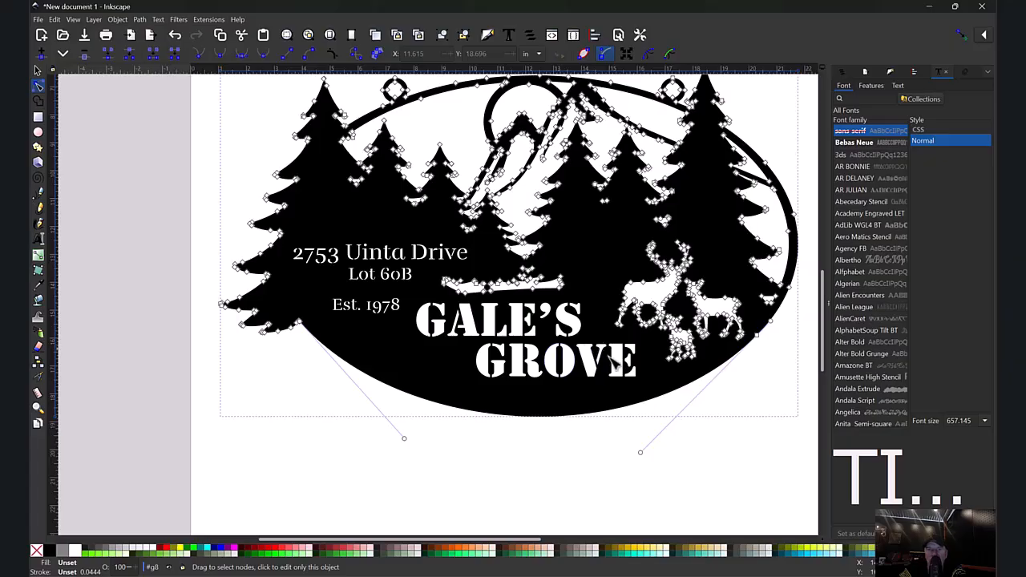
pyautogui.click(740, 409)
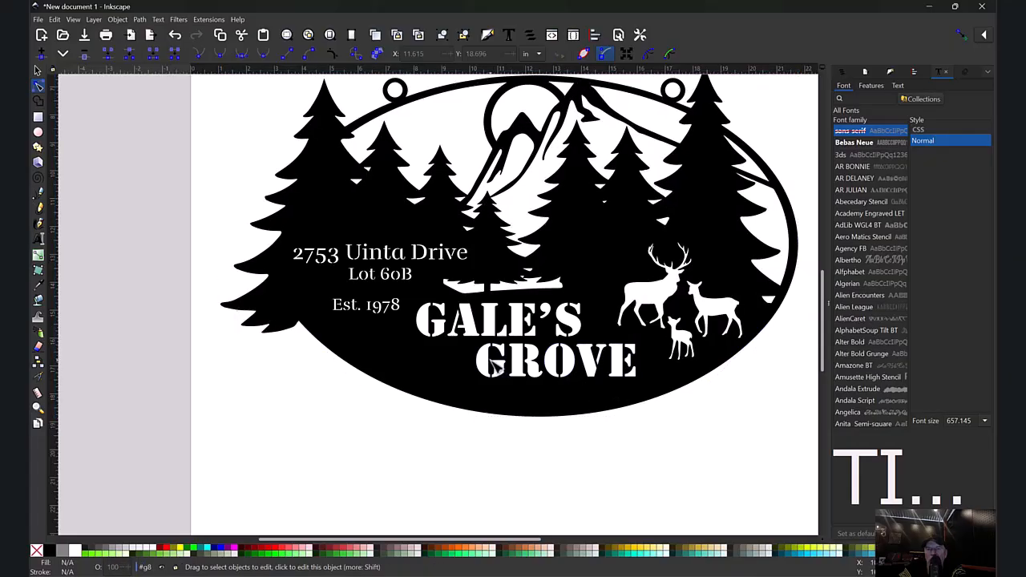
# - Smooth the stag's neck-to-back curve by simplifying its nodes and adjusting the curve there
pyautogui.click(38, 409)
pyautogui.moveTo(600, 225); pyautogui.dragTo(776, 361)
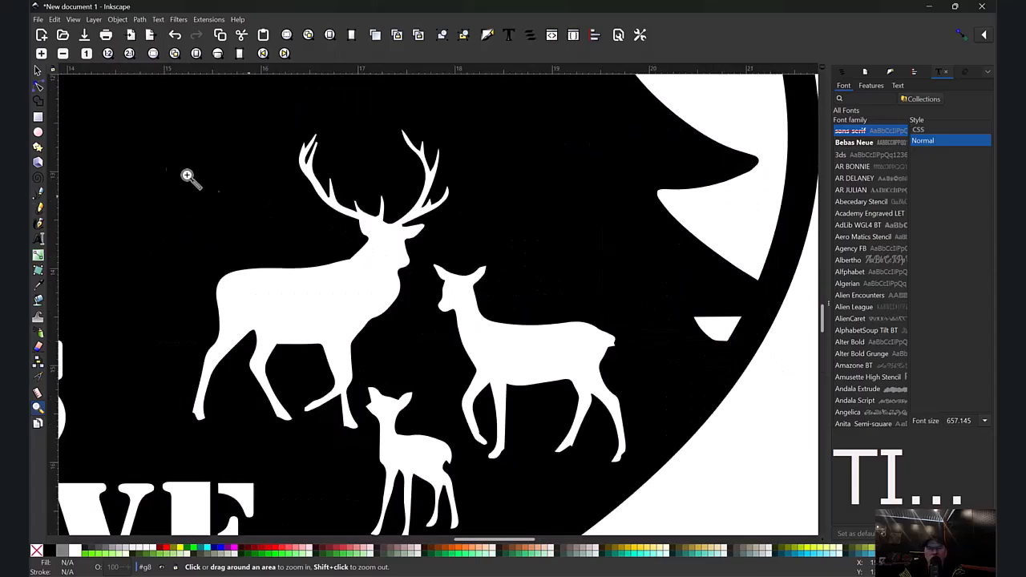
pyautogui.click(38, 85)
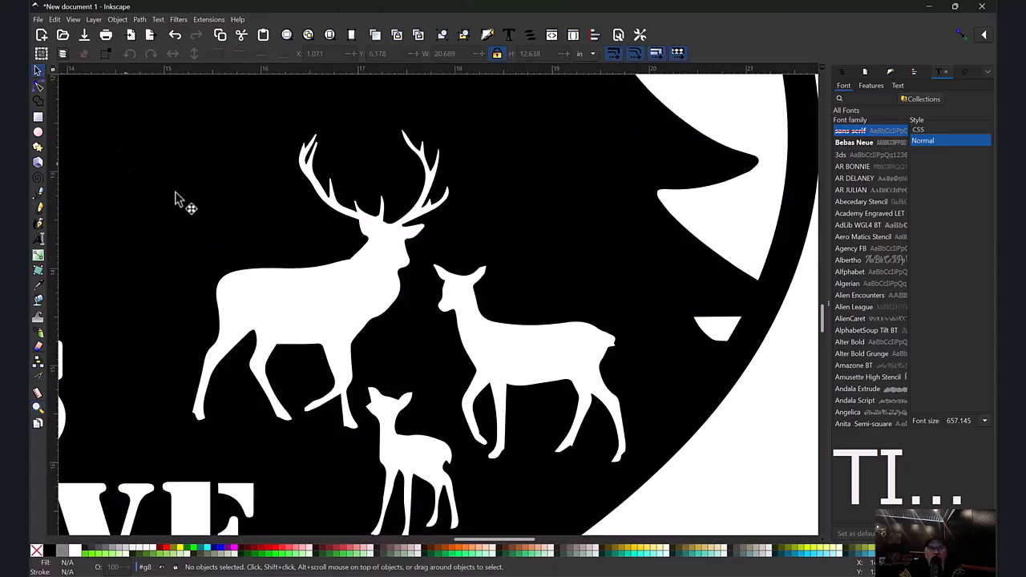
pyautogui.click(295, 235)
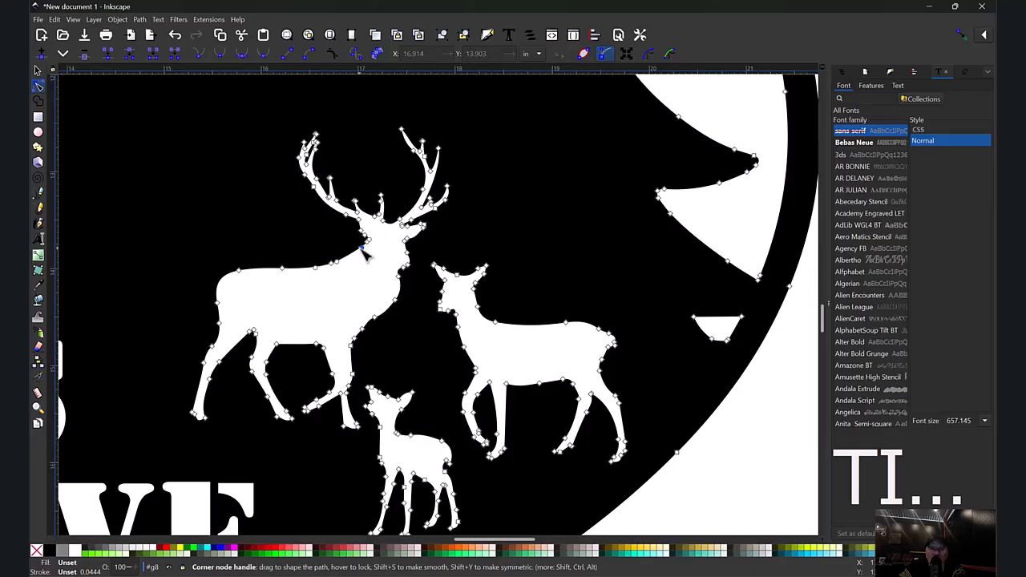
pyautogui.moveTo(338, 262); pyautogui.dragTo(340, 260)
pyautogui.click(355, 282)
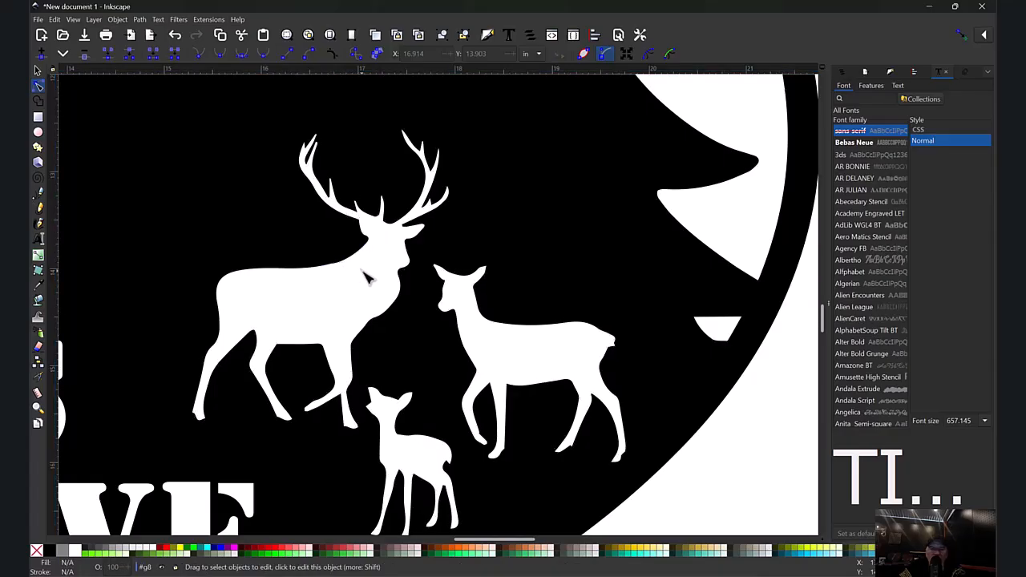
# - Examine the remaining nodes on the deer and the shape of the whole sign after the node cleanup
pyautogui.scroll(-1, 365, 277)
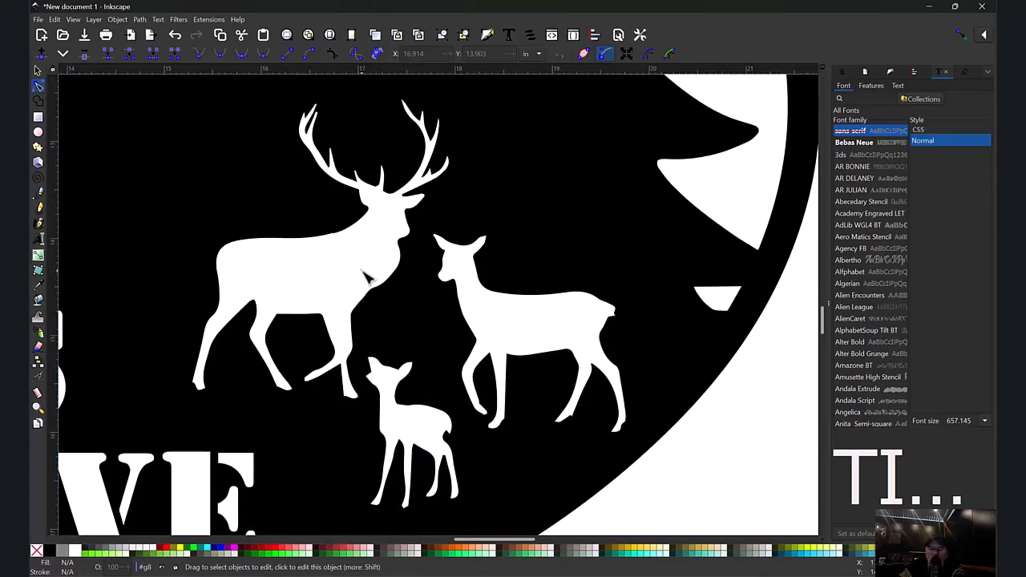
pyautogui.click(416, 291)
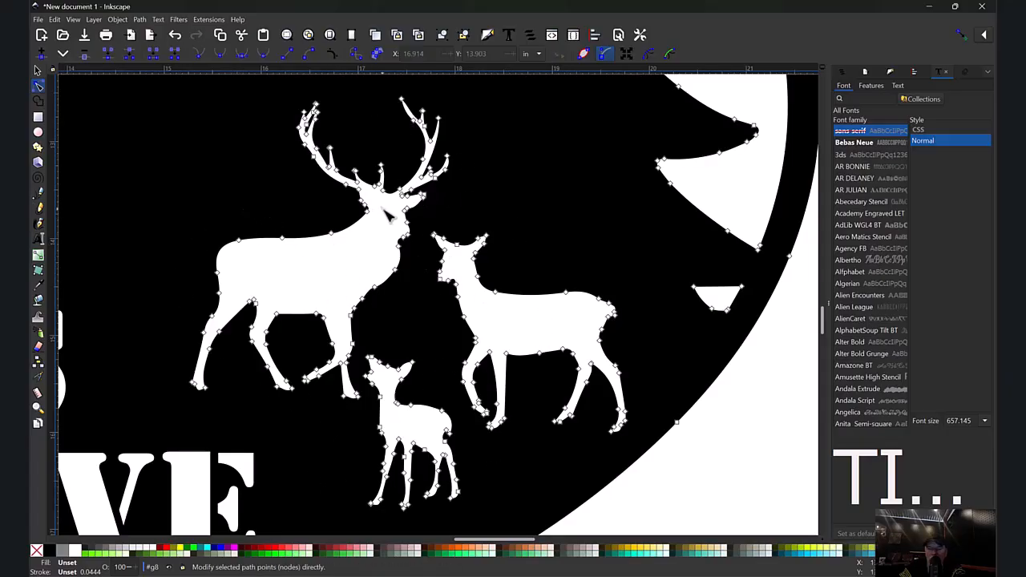
pyautogui.scroll(-6, 390, 216)
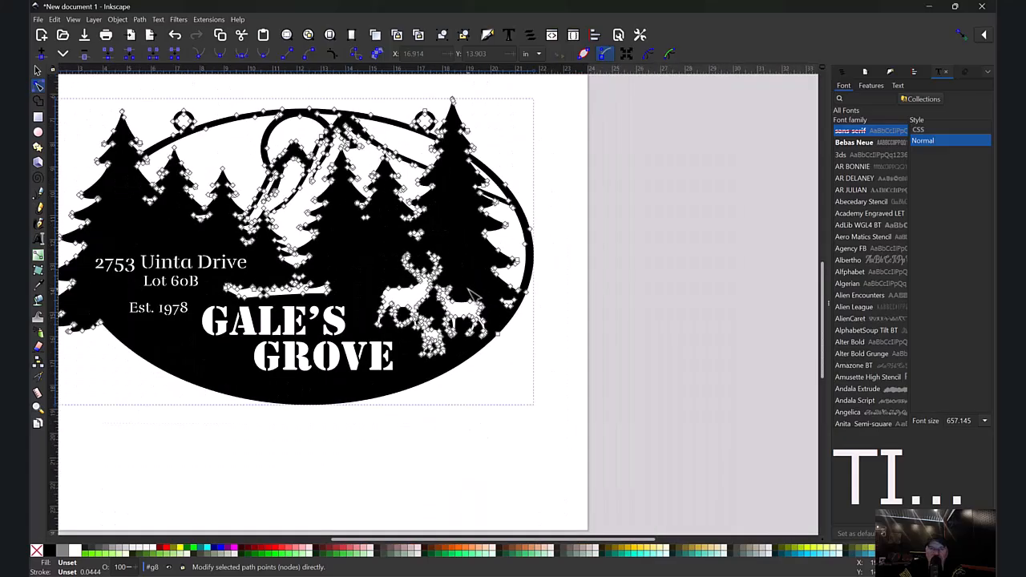
pyautogui.click(373, 434)
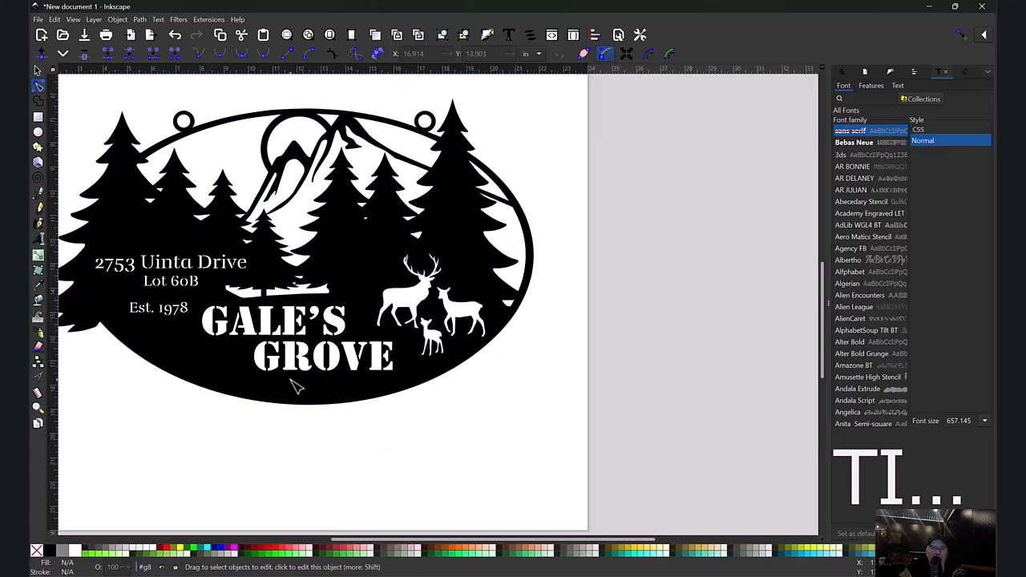
pyautogui.scroll(1, 390, 430)
pyautogui.scroll(-1, 390, 428)
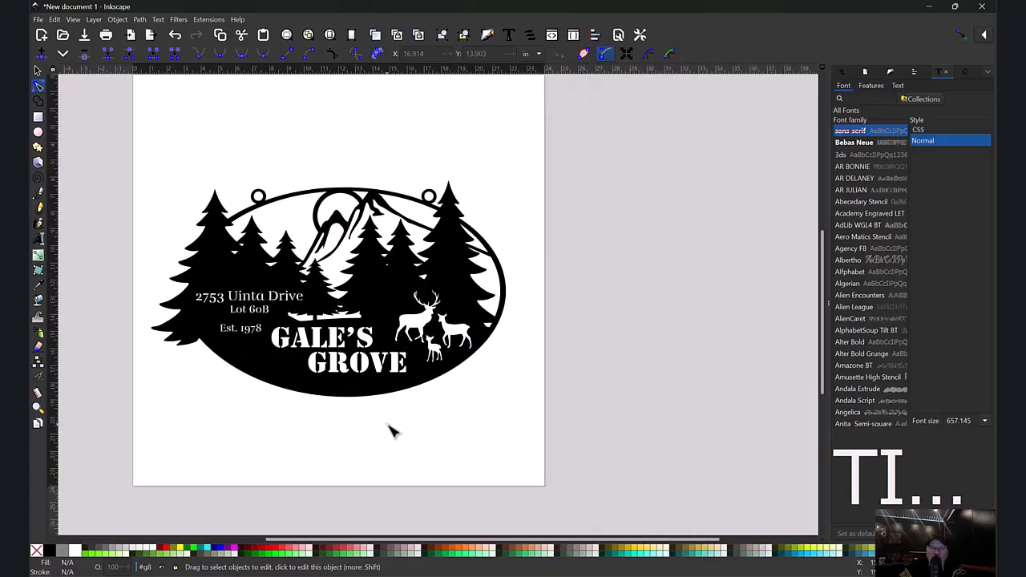
pyautogui.press('-')
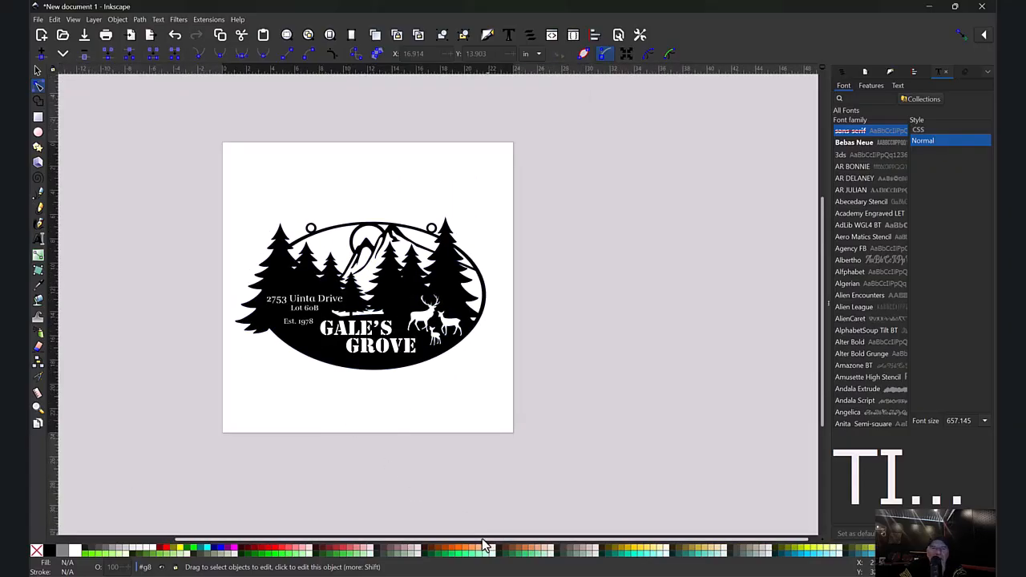
pyautogui.moveTo(484, 542); pyautogui.dragTo(442, 532)
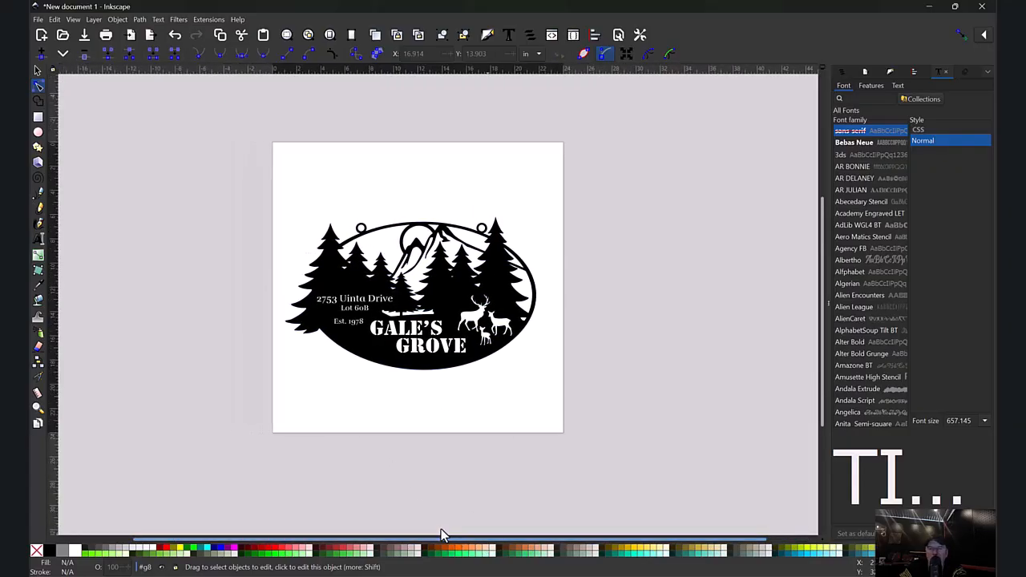
pyautogui.press('+')
pyautogui.press('+')
pyautogui.scroll(1, 433, 276)
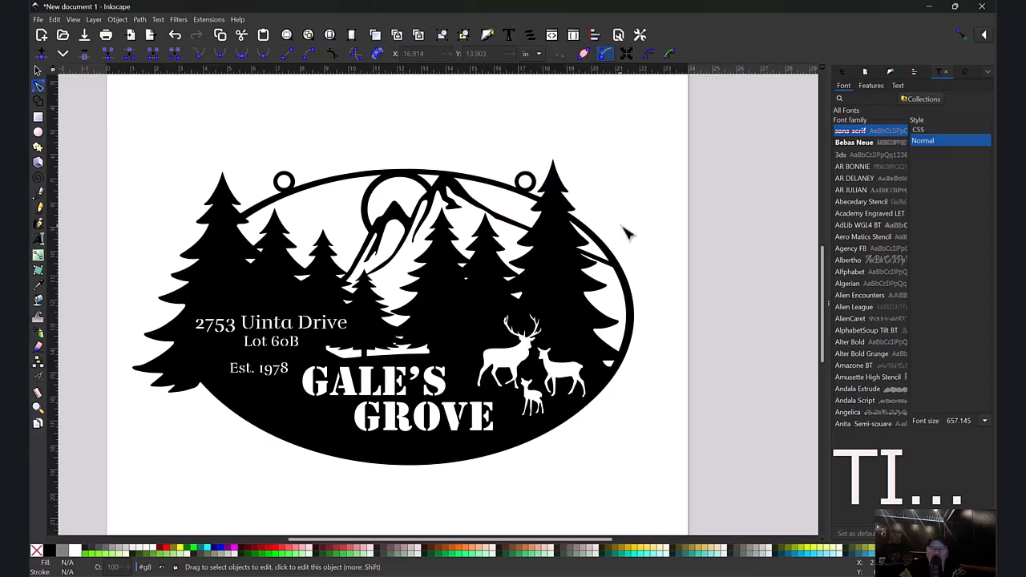
pyautogui.click(808, 576)
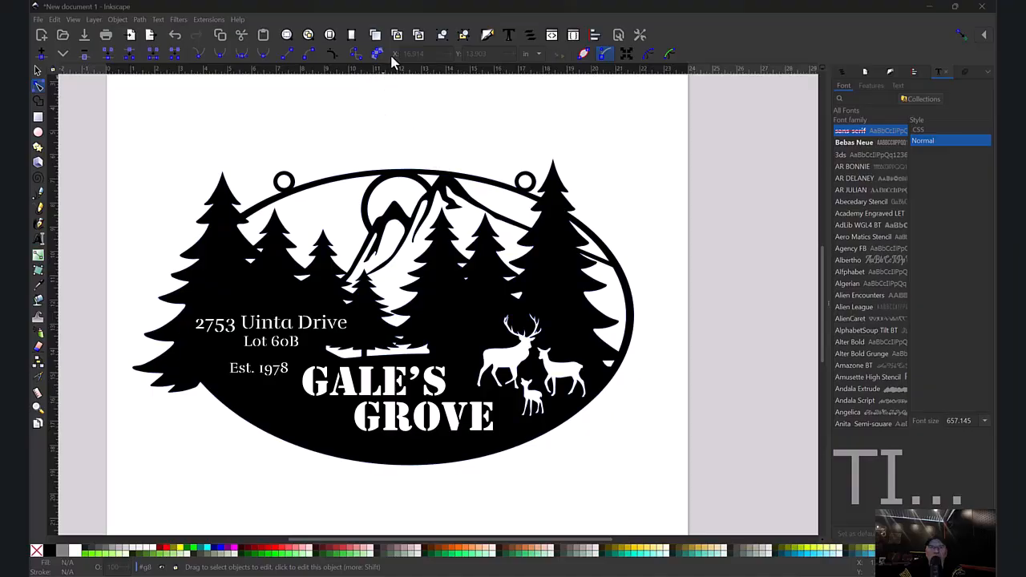